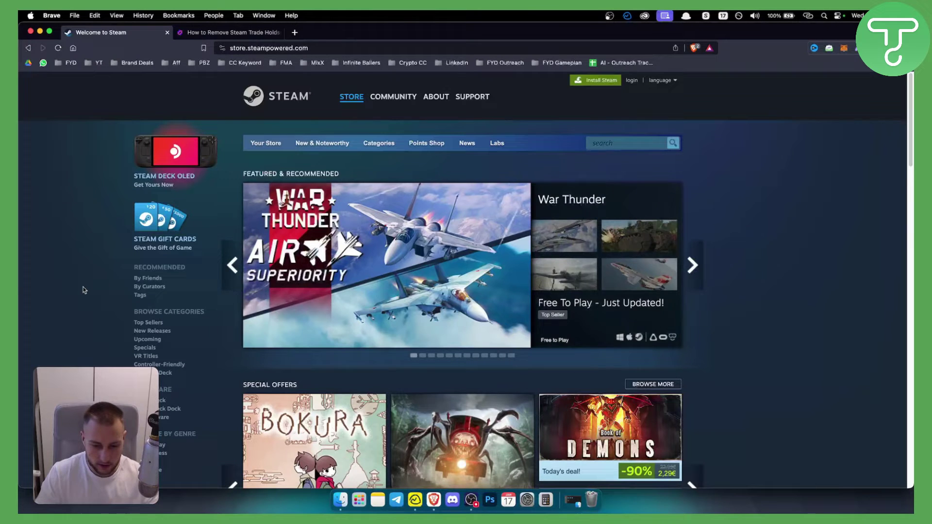
On the skin.club trade hold article, highlight definition phrases like 'a trade hold' and 'Steam Community Market'.
{"action": "left_click", "coordinate": [212, 35]}
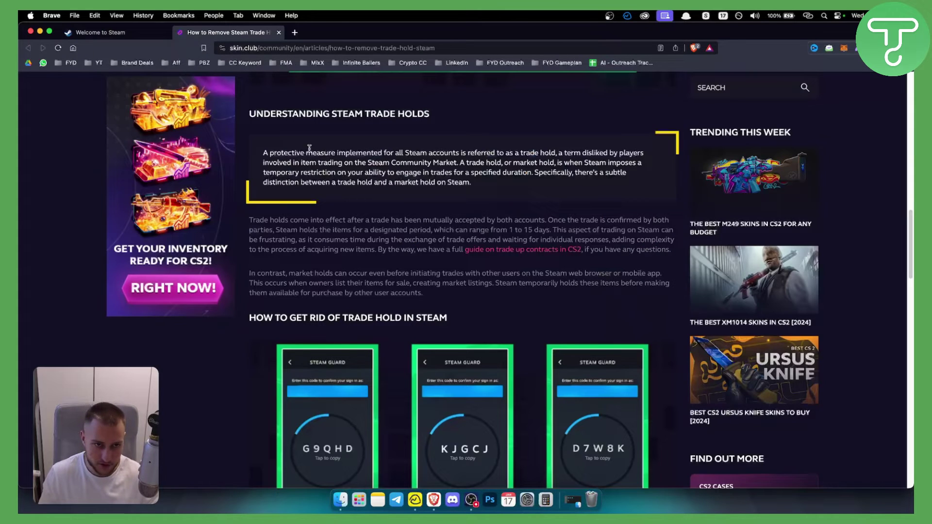
{"action": "left_click_drag", "start_coordinate": [263, 153], "coordinate": [523, 151]}
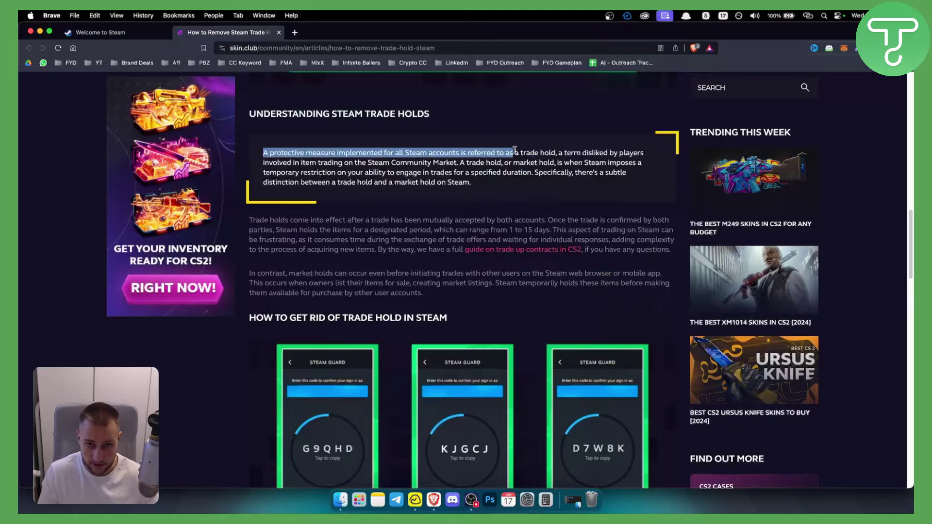
{"action": "left_click", "coordinate": [538, 150]}
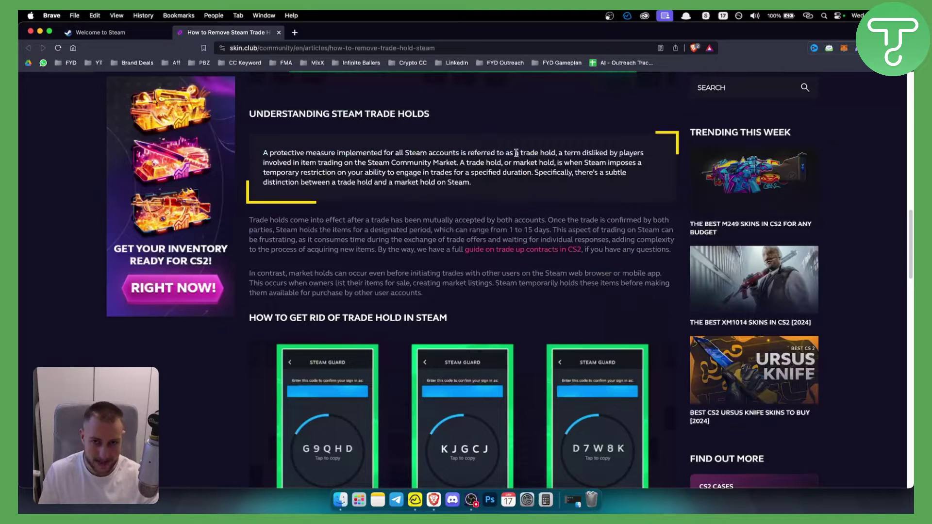
{"action": "left_click_drag", "start_coordinate": [515, 153], "coordinate": [548, 152]}
{"action": "left_click", "coordinate": [555, 152]}
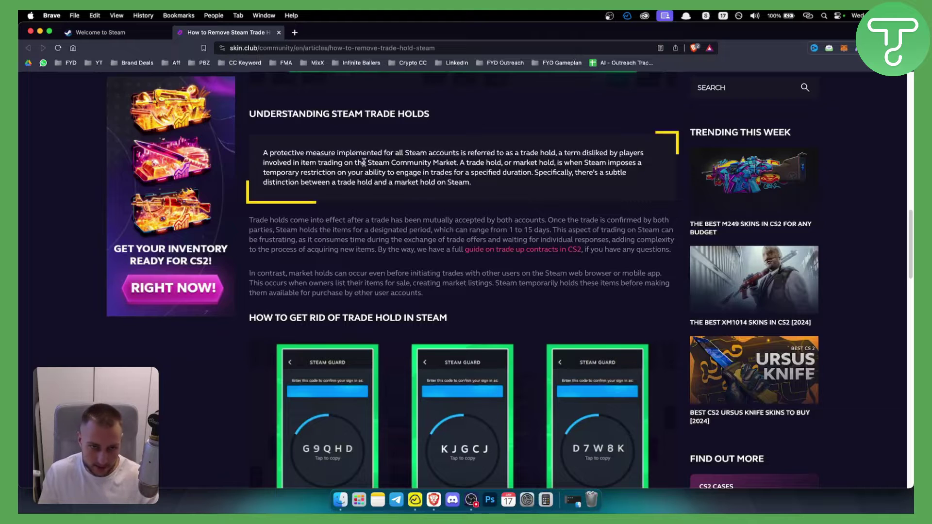
{"action": "left_click_drag", "start_coordinate": [368, 163], "coordinate": [460, 163]}
{"action": "left_click", "coordinate": [460, 162]}
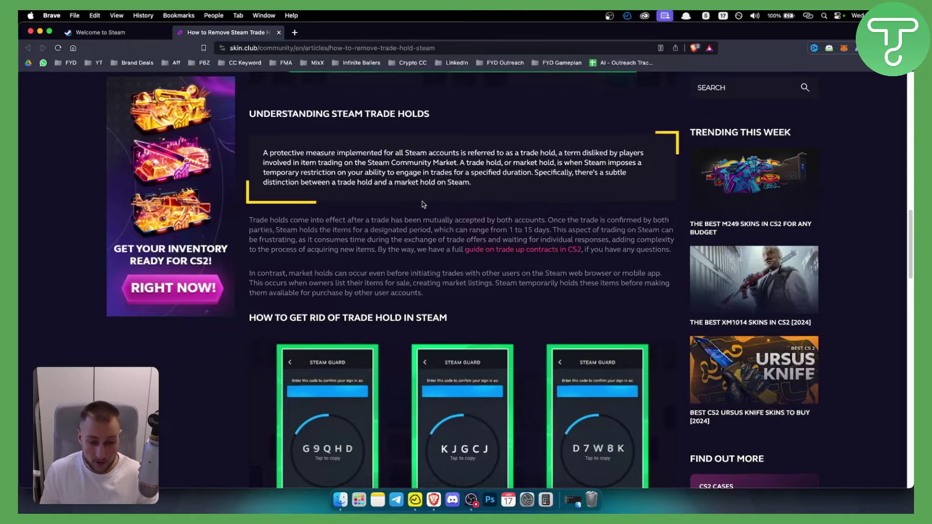
{"action": "scroll", "coordinate": [364, 226], "scroll_direction": "down", "scroll_amount": 3}
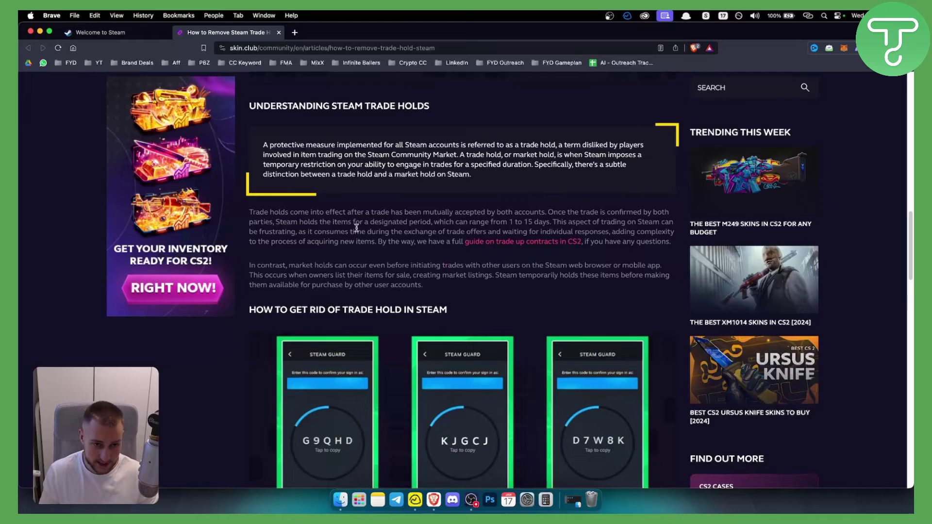
{"action": "scroll", "coordinate": [356, 228], "scroll_direction": "down", "scroll_amount": 2}
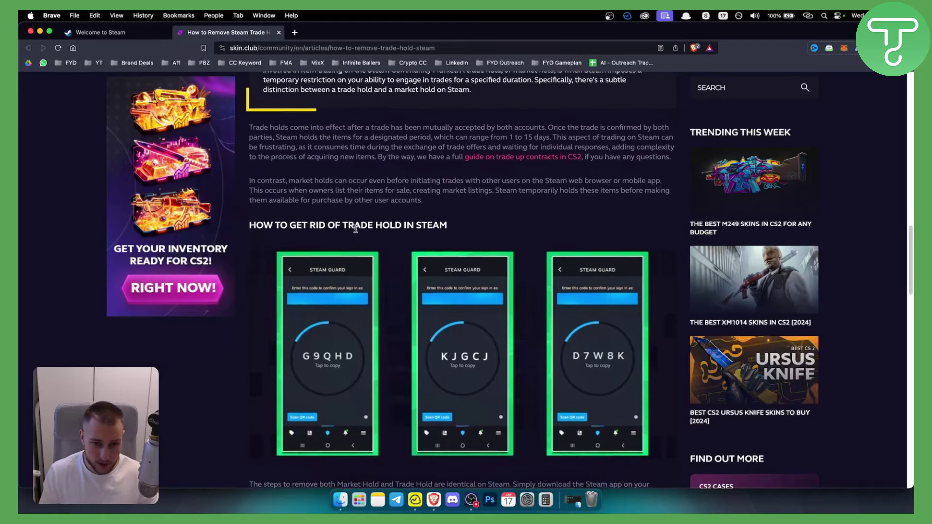
{"action": "scroll", "coordinate": [356, 229], "scroll_direction": "down", "scroll_amount": 3}
{"action": "scroll", "coordinate": [355, 227], "scroll_direction": "down", "scroll_amount": 2}
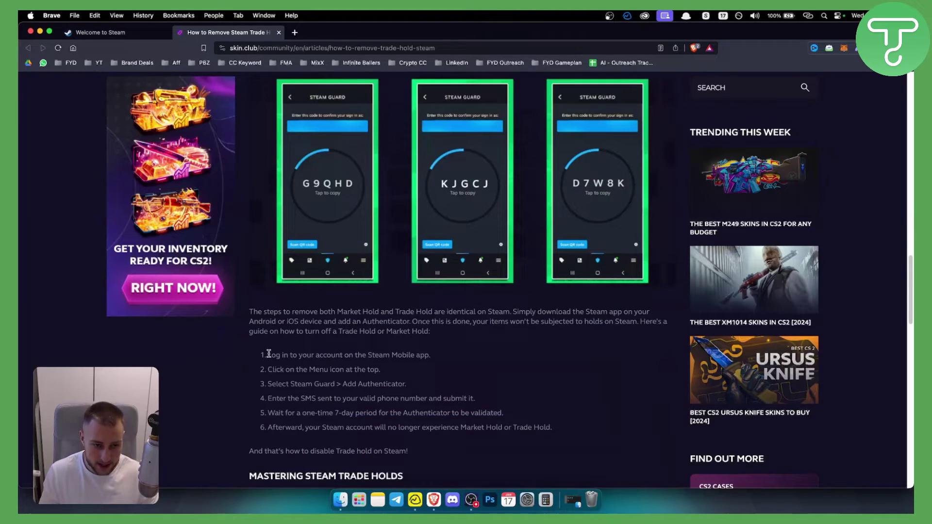
{"action": "left_click_drag", "start_coordinate": [269, 355], "coordinate": [447, 354]}
{"action": "left_click", "coordinate": [425, 357]}
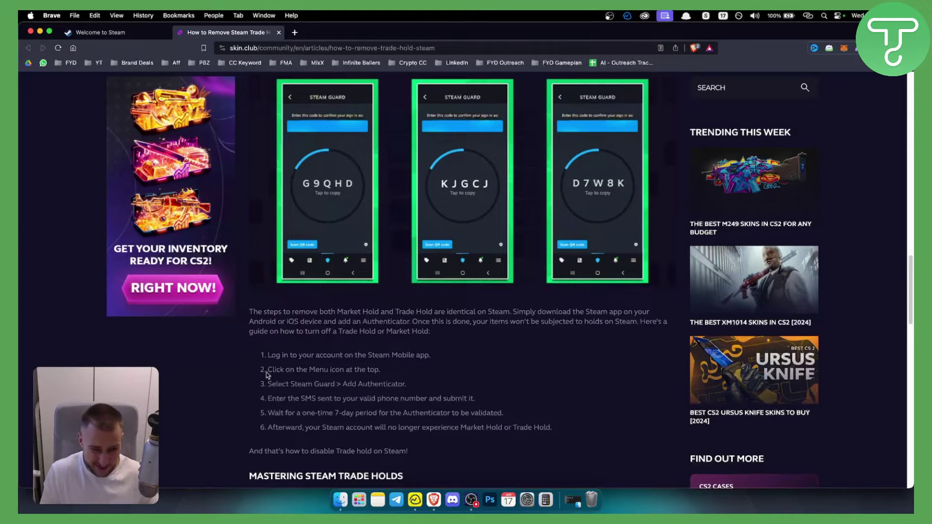
{"action": "left_click_drag", "start_coordinate": [267, 371], "coordinate": [395, 370]}
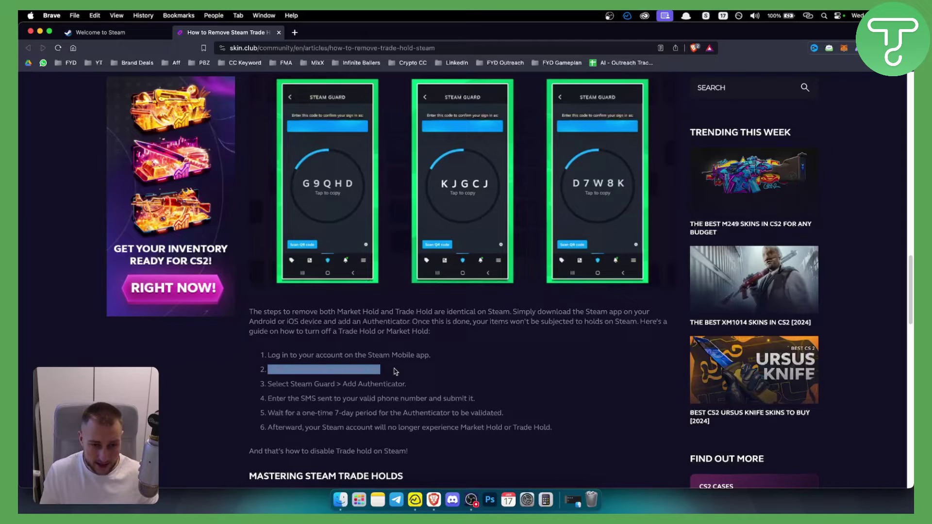
{"action": "left_click", "coordinate": [288, 386]}
{"action": "left_click_drag", "start_coordinate": [269, 384], "coordinate": [414, 386]}
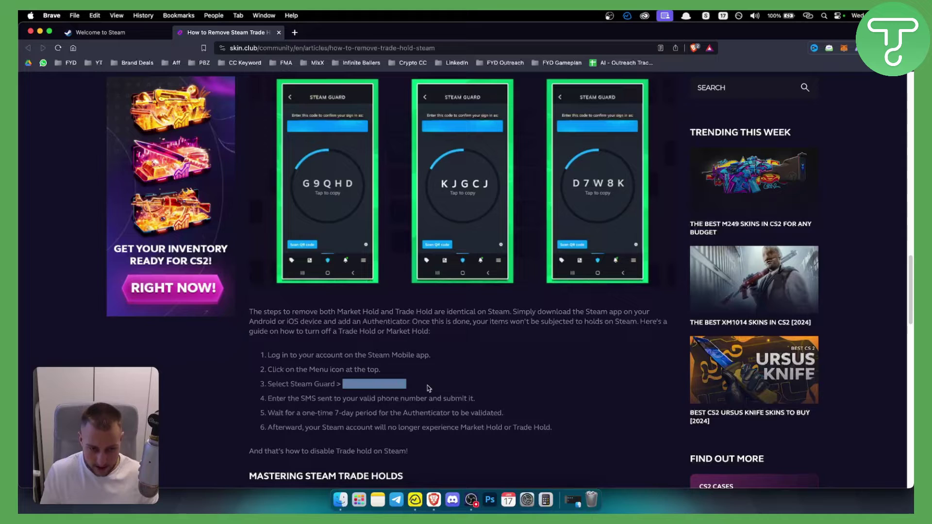
{"action": "left_click", "coordinate": [428, 387]}
{"action": "left_click_drag", "start_coordinate": [268, 398], "coordinate": [398, 397]}
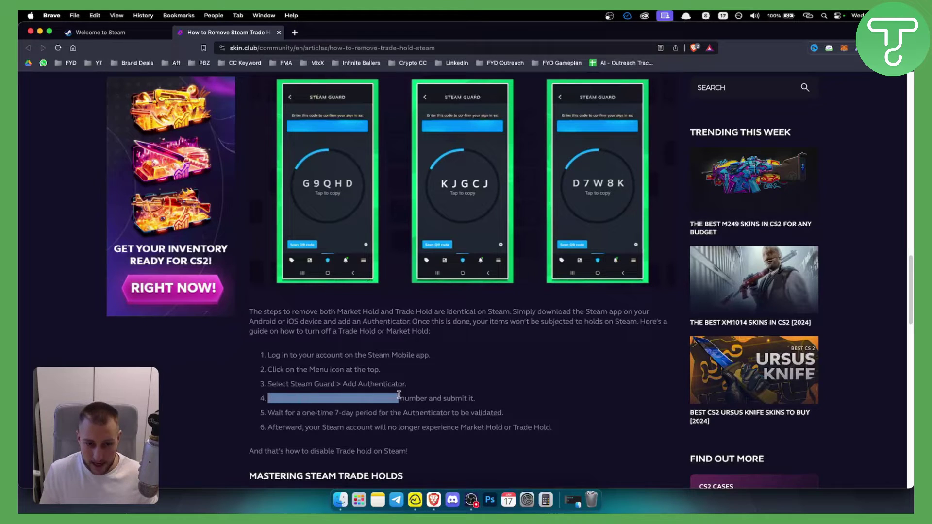
{"action": "left_click", "coordinate": [301, 397]}
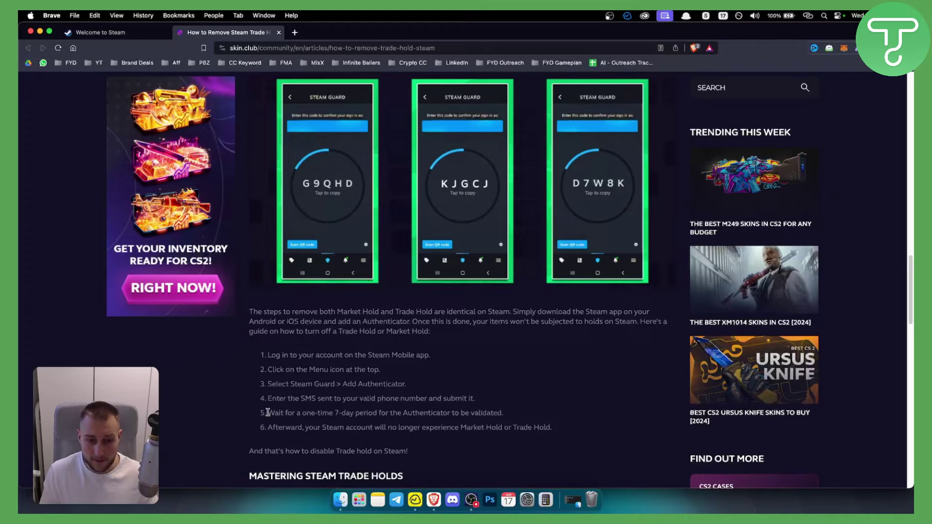
{"action": "left_click_drag", "start_coordinate": [267, 412], "coordinate": [500, 413]}
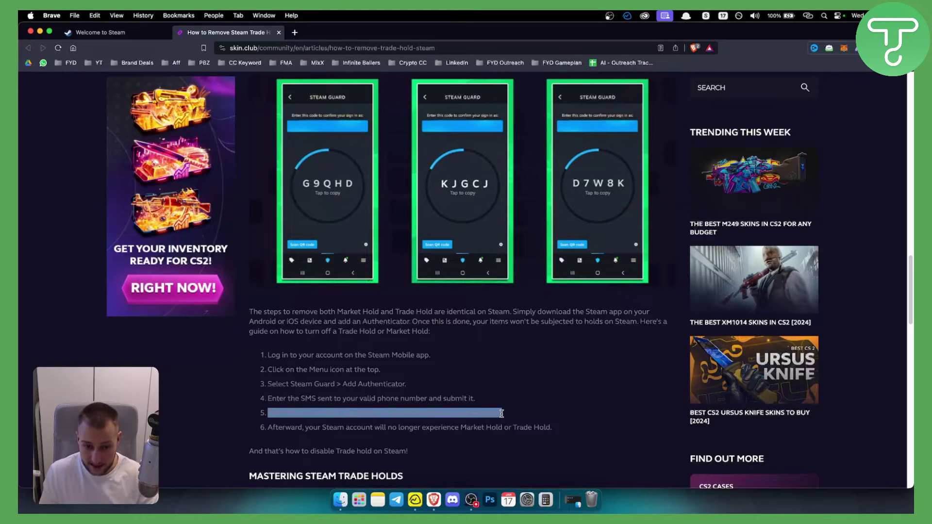
{"action": "left_click", "coordinate": [507, 416]}
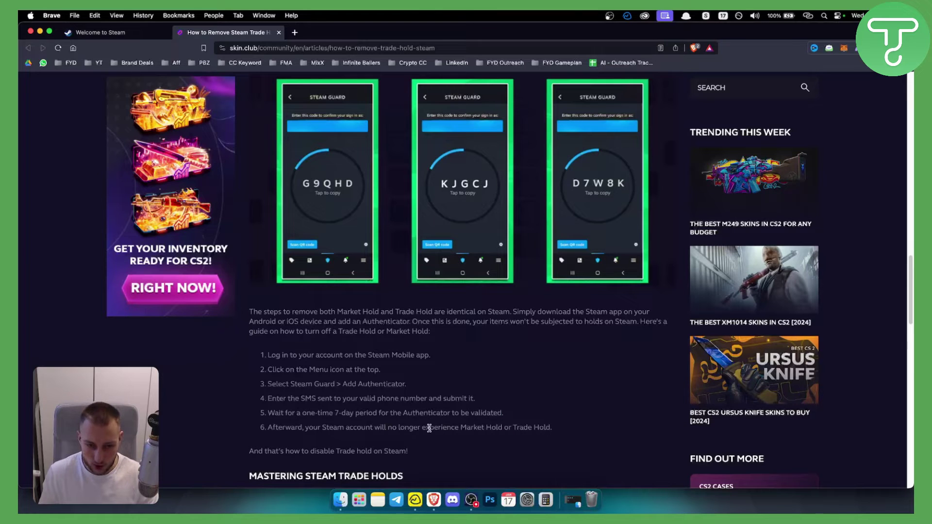
{"action": "left_click_drag", "start_coordinate": [405, 427], "coordinate": [563, 427]}
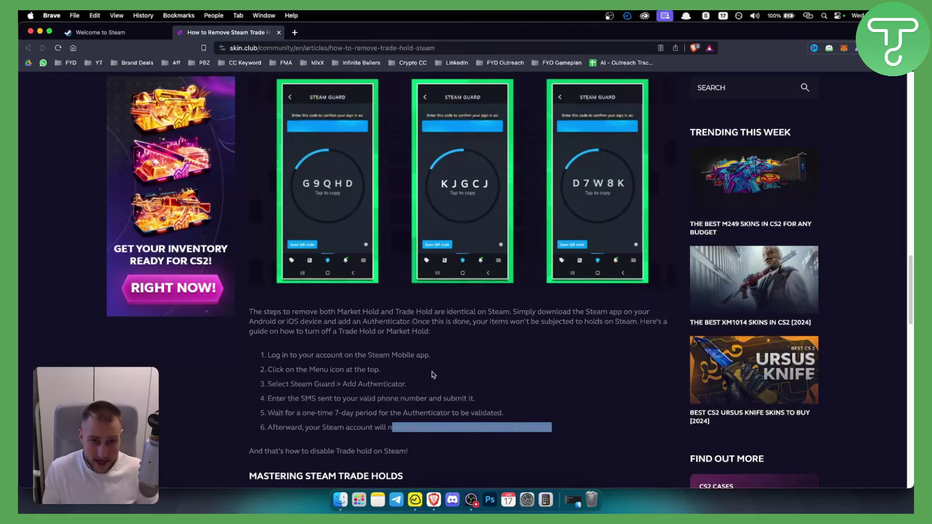
{"action": "left_click_drag", "start_coordinate": [313, 355], "coordinate": [502, 415]}
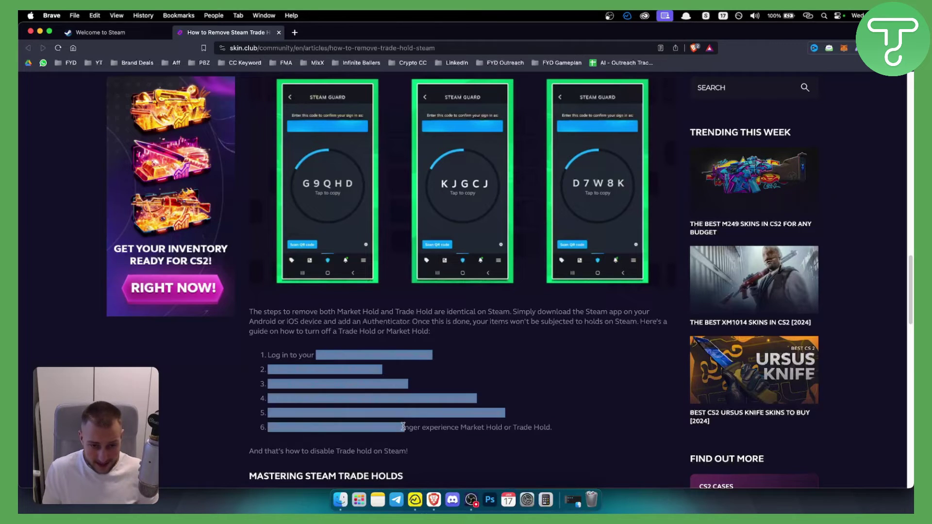
{"action": "left_click", "coordinate": [315, 422]}
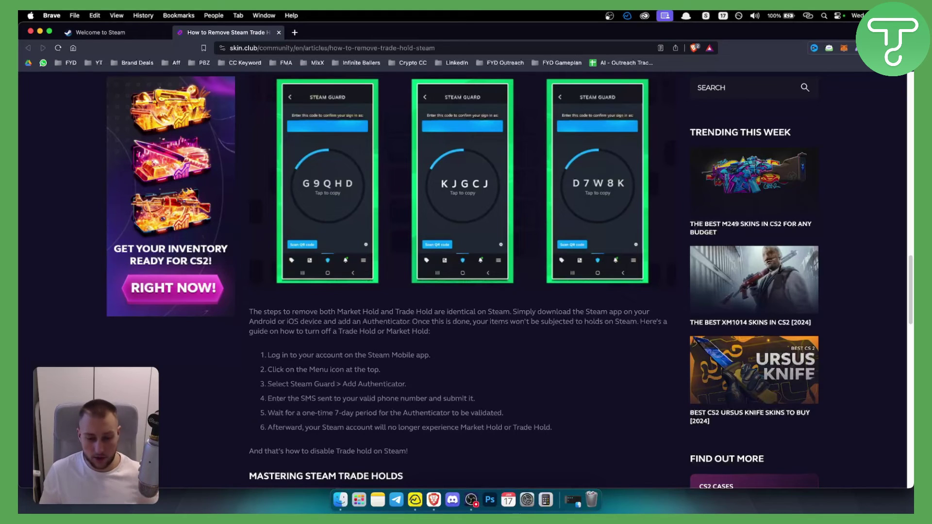
{"action": "key", "text": "super+Tab"}
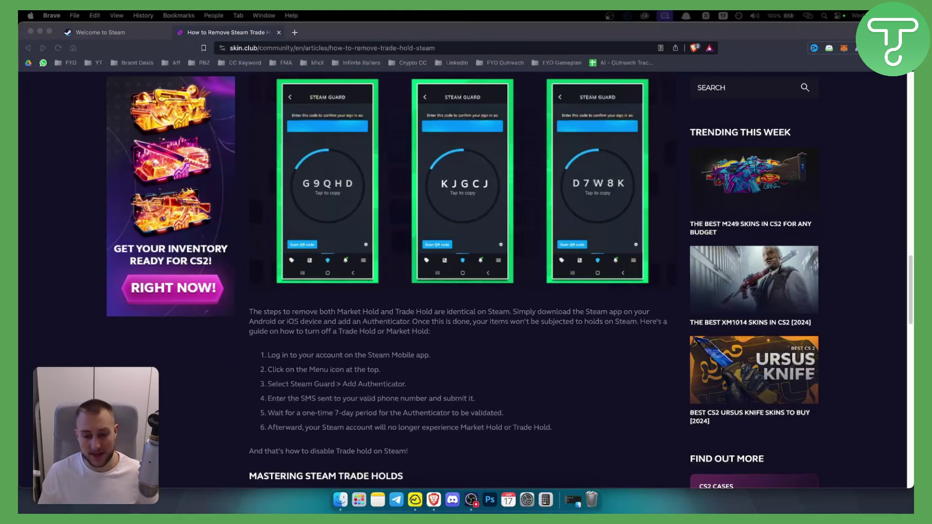